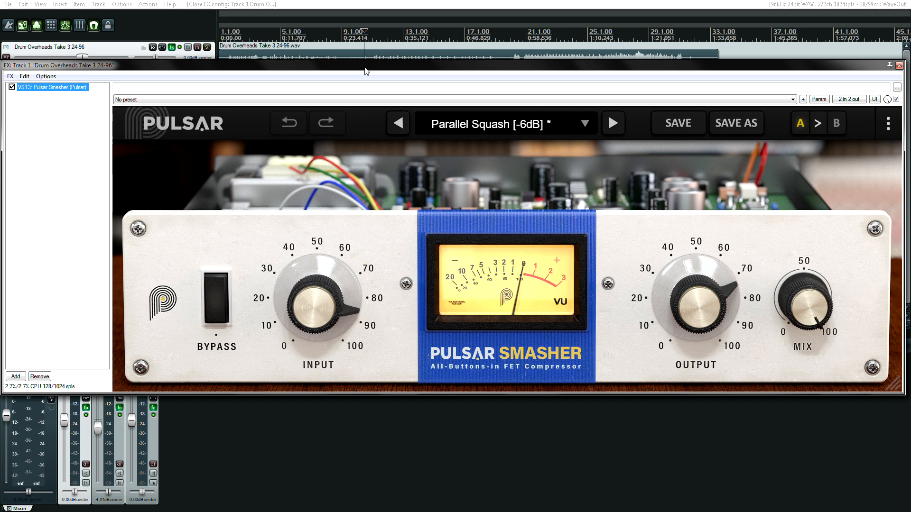
# Step: Review the compressor plug-in's options, including the available oversampling settings
pyautogui.moveTo(307, 285)
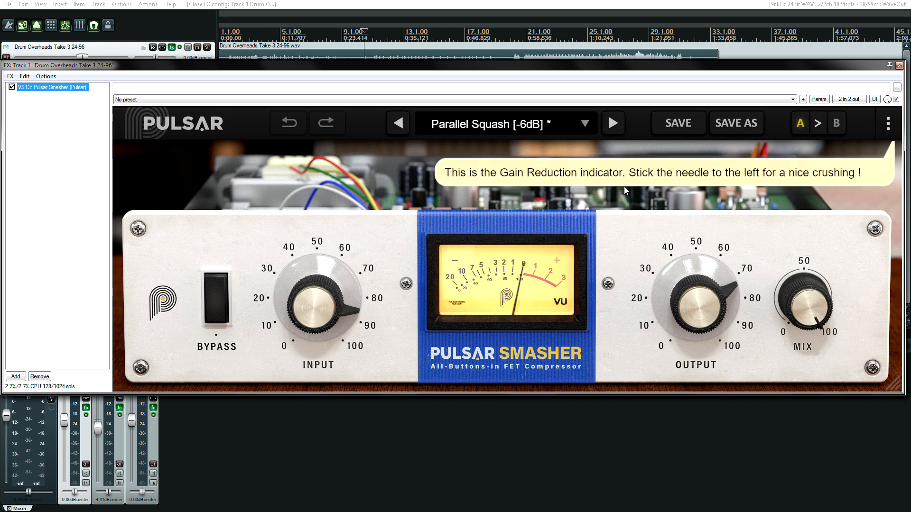
pyautogui.click(887, 123)
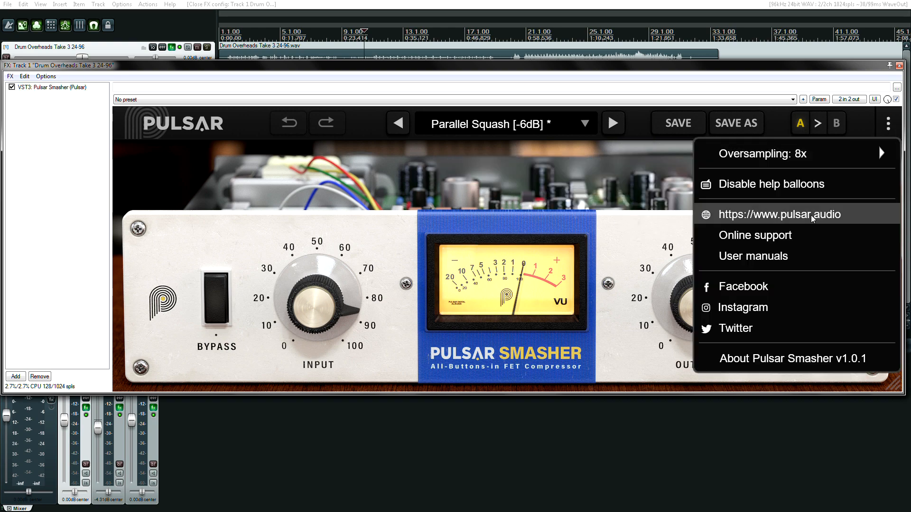
pyautogui.moveTo(791, 160)
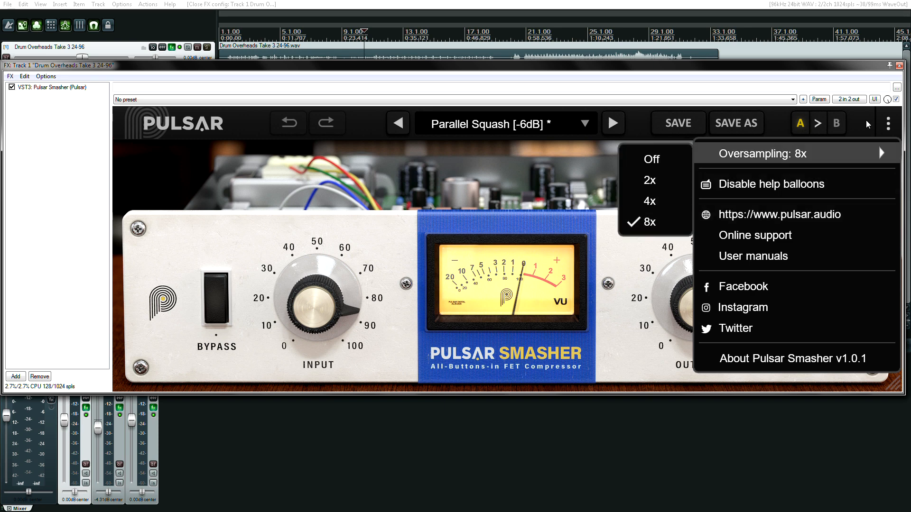
pyautogui.click(886, 125)
# Step: Try lowering the input gain to 13.9 dB with the output gain linked, and undo the change
pyautogui.moveTo(316, 319)
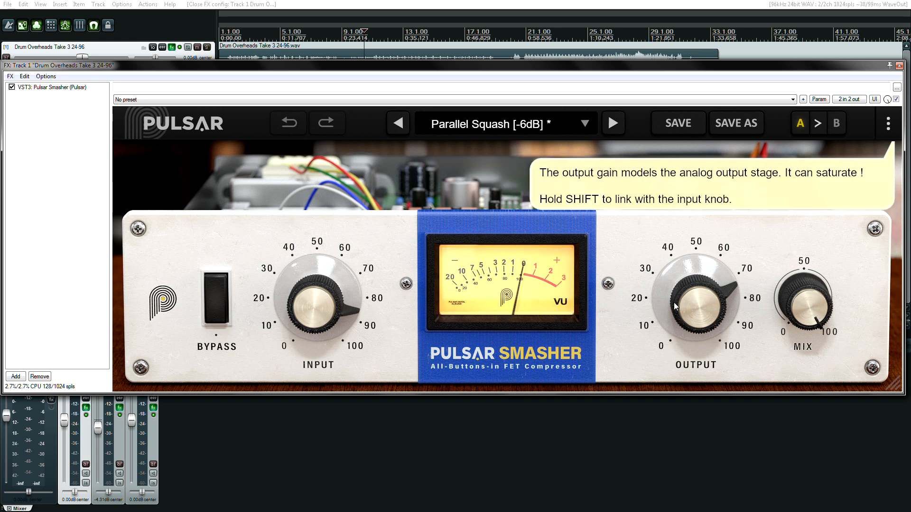
pyautogui.moveTo(317, 309)
pyautogui.mouseDown()
pyautogui.moveTo(318, 333)
pyautogui.moveTo(318, 297)
pyautogui.moveTo(315, 325)
pyautogui.moveTo(314, 318)
pyautogui.mouseUp()
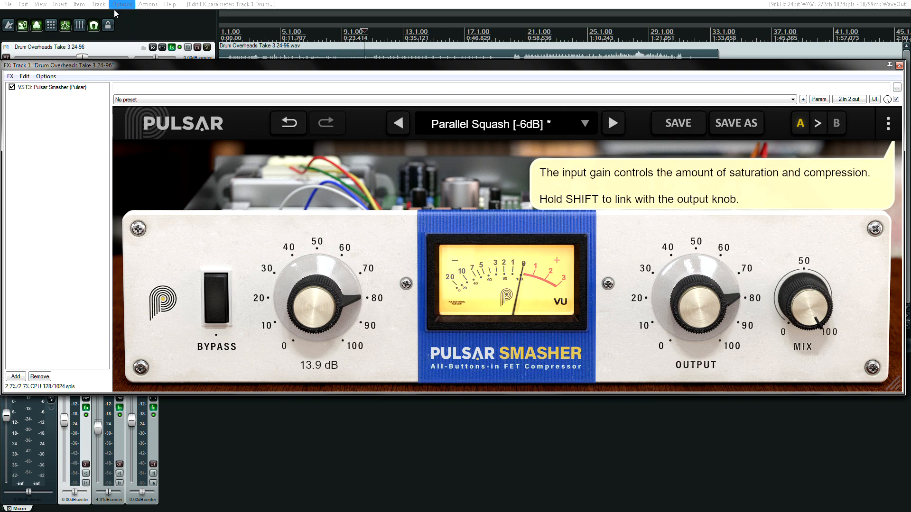
pyautogui.click(23, 4)
pyautogui.click(48, 16)
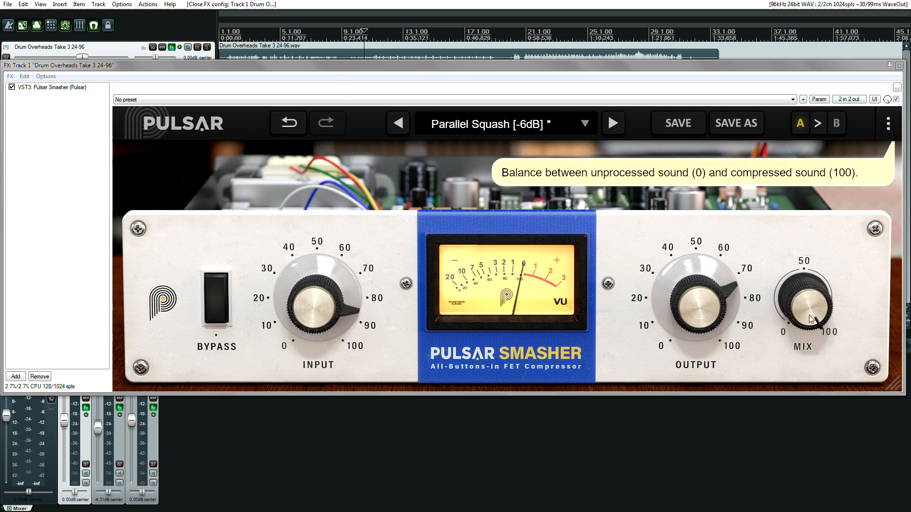
# Step: Look through the plug-in's preset list without loading another preset
pyautogui.click(814, 296)
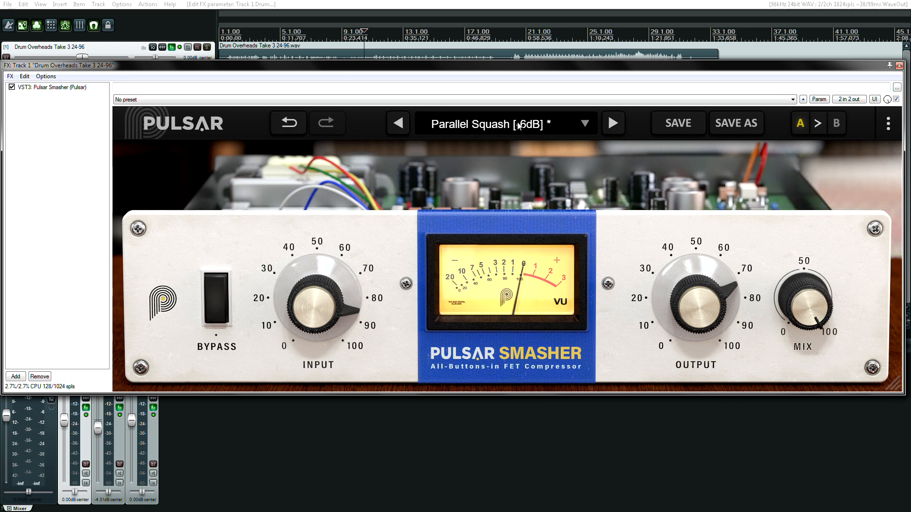
pyautogui.click(481, 124)
pyautogui.click(481, 125)
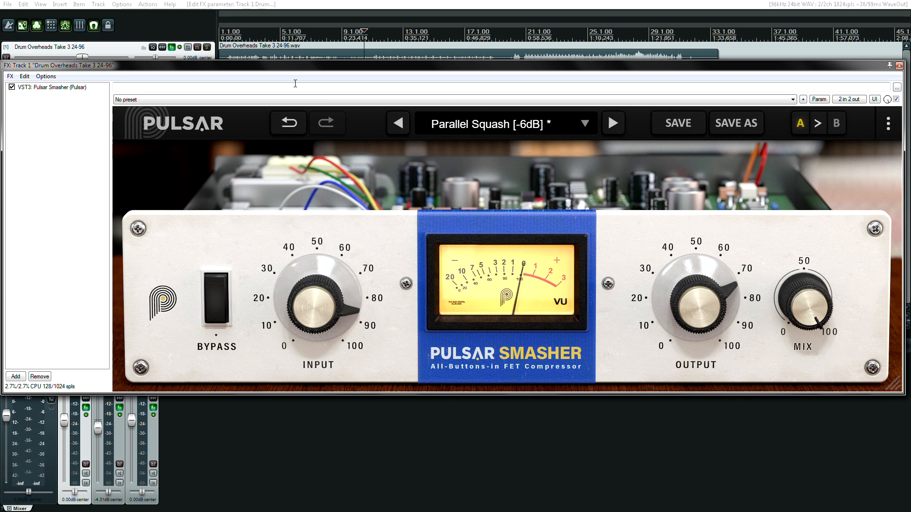
# Step: Play the drum overheads from about bar 11 and compare the sound with the plug-in bypassed and active
pyautogui.moveTo(286, 72); pyautogui.dragTo(281, 117)
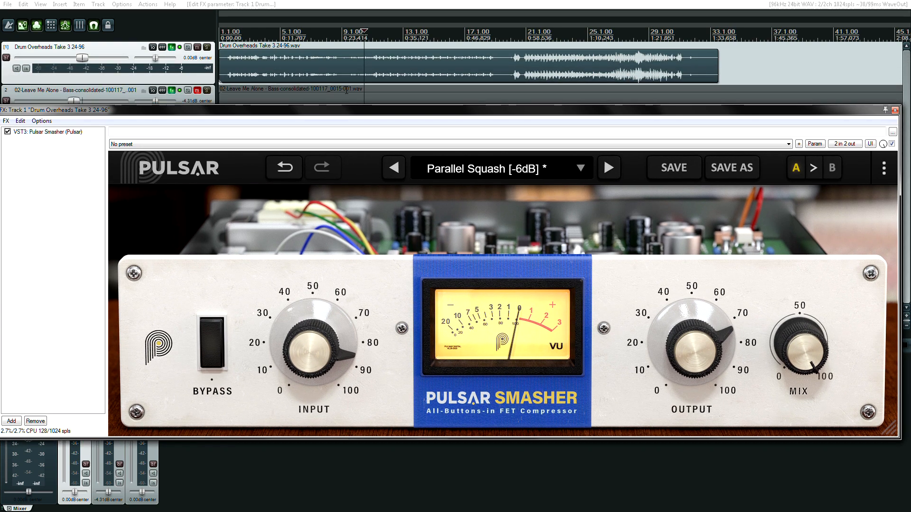
pyautogui.click(375, 76)
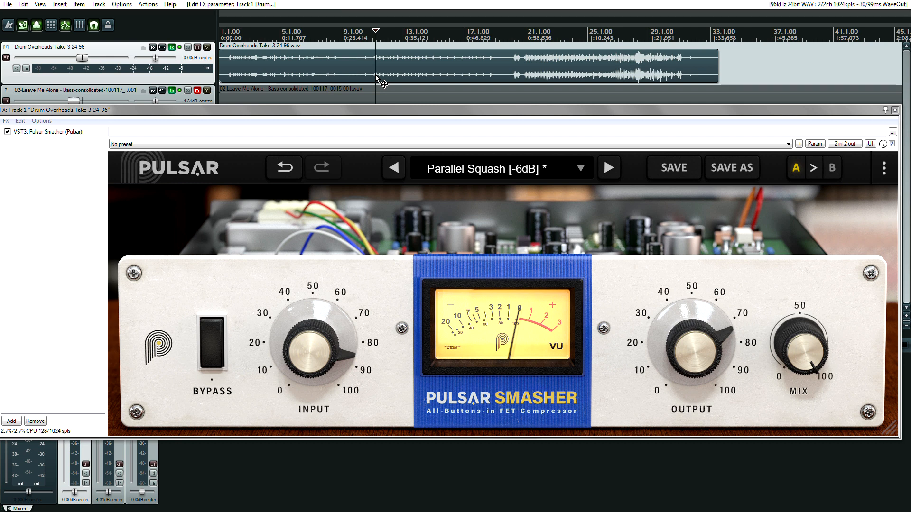
pyautogui.press('space')
pyautogui.click(213, 341)
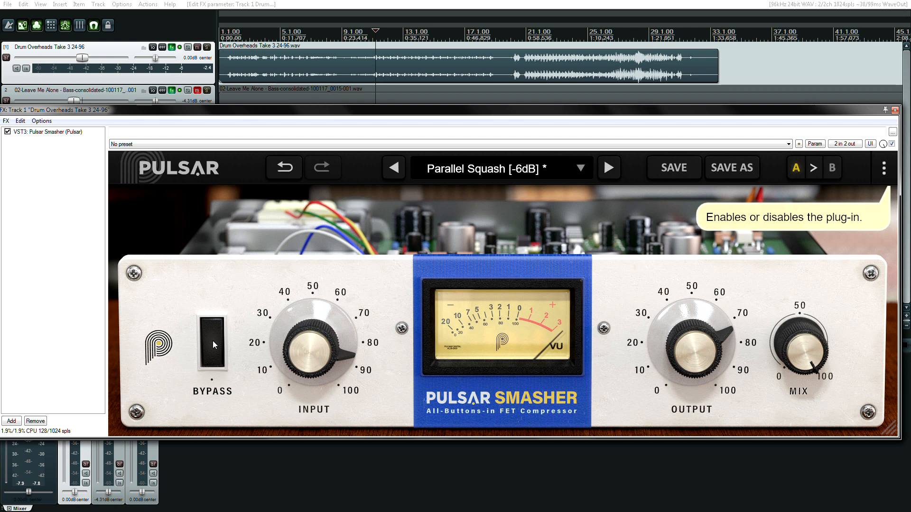
pyautogui.click(213, 341)
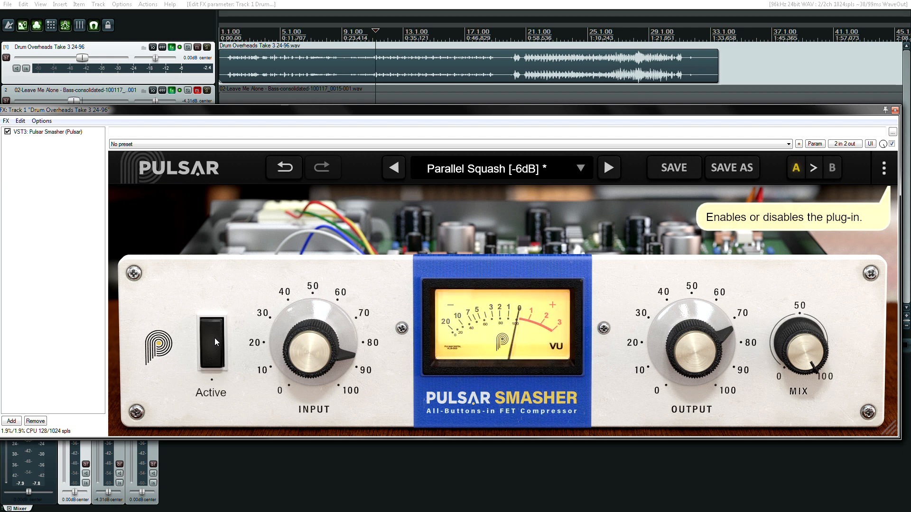
pyautogui.click(216, 337)
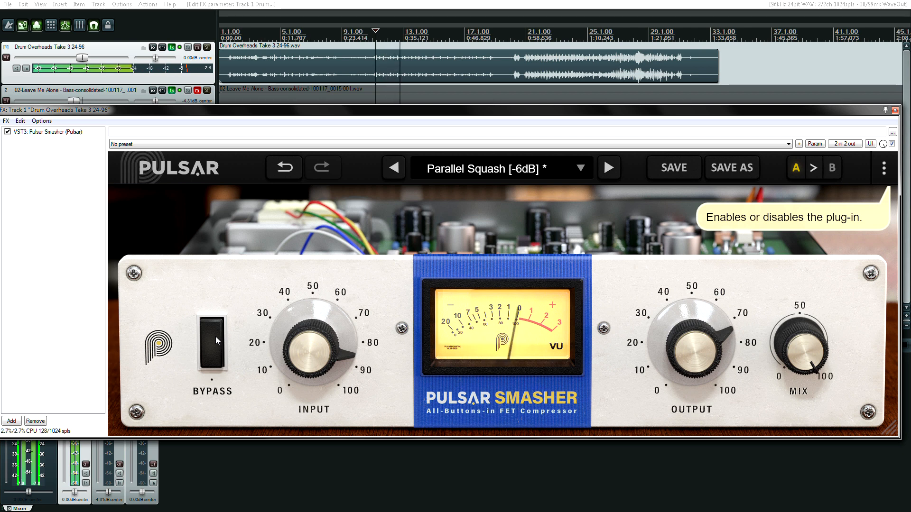
pyautogui.press('space')
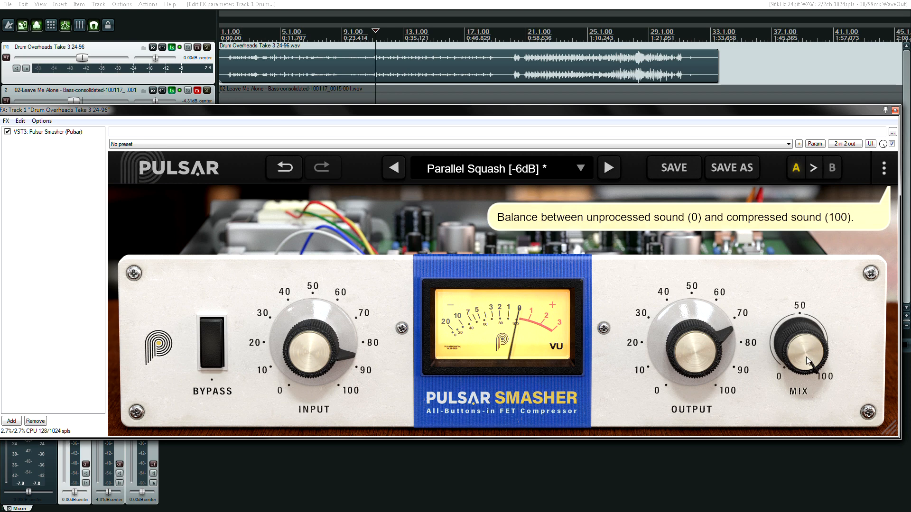
# Step: Play the drum overheads, lower the compressor's mix to 20 % and raise its output gain to about 80 on the dial
pyautogui.press('space')
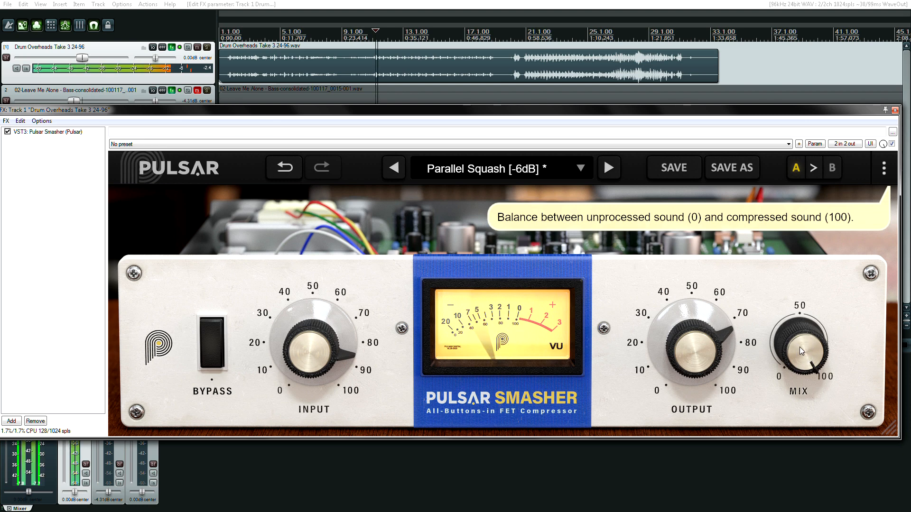
pyautogui.moveTo(807, 335)
pyautogui.moveTo(808, 335); pyautogui.dragTo(826, 482)
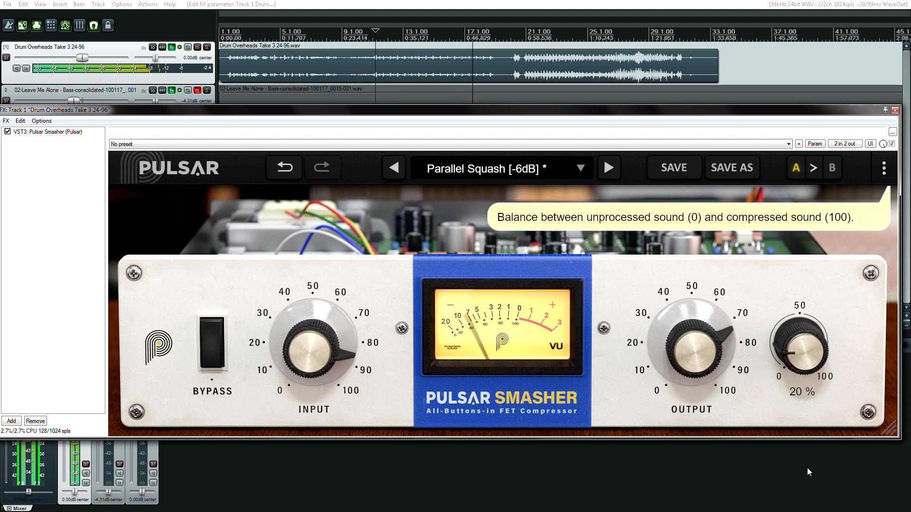
pyautogui.moveTo(702, 362); pyautogui.dragTo(699, 351)
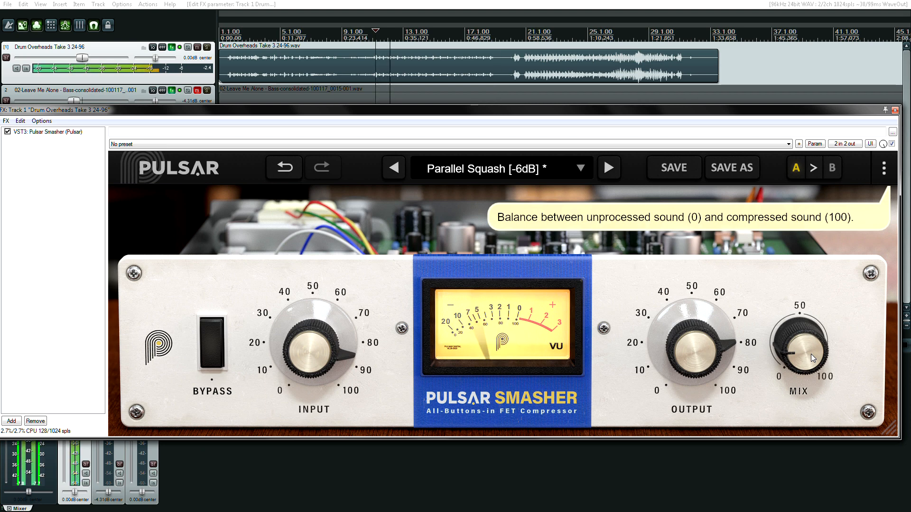
pyautogui.moveTo(810, 354); pyautogui.dragTo(815, 414)
pyautogui.moveTo(818, 364); pyautogui.dragTo(793, 323)
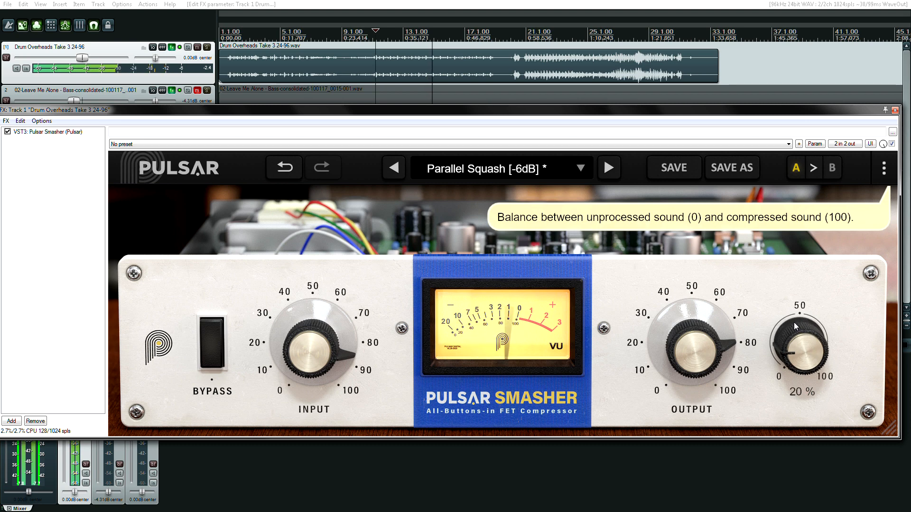
# Step: Raise the compressor's output gain in two stages, through 16.3 dB to 21.6 dB, during drum playback
pyautogui.moveTo(719, 353); pyautogui.dragTo(710, 338)
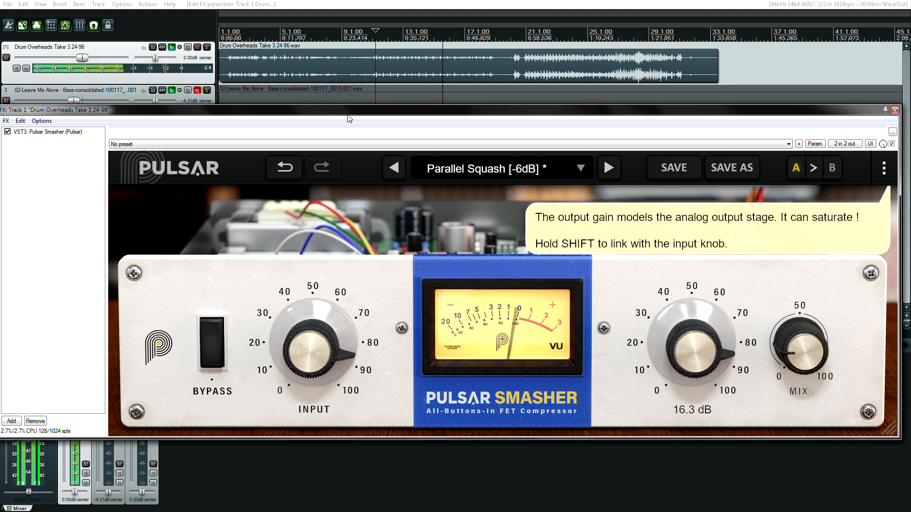
pyautogui.moveTo(356, 114); pyautogui.dragTo(459, 110)
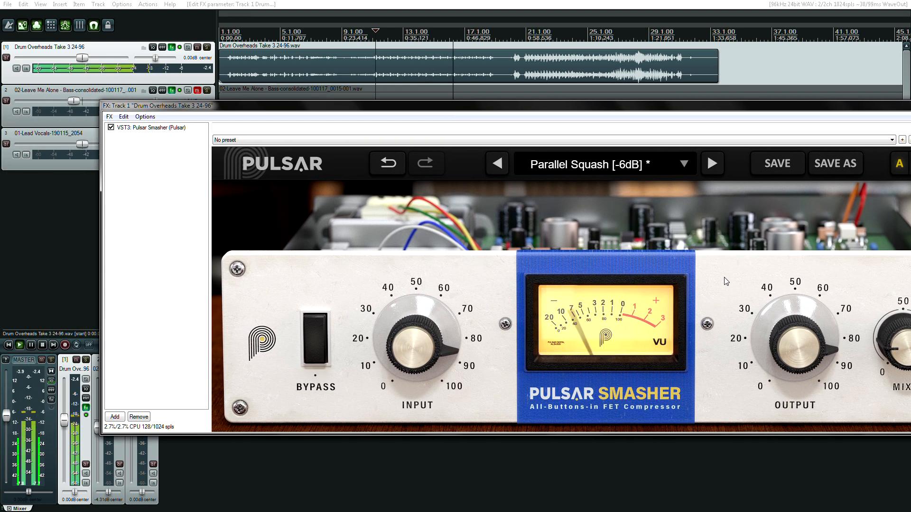
pyautogui.moveTo(770, 310); pyautogui.dragTo(774, 290)
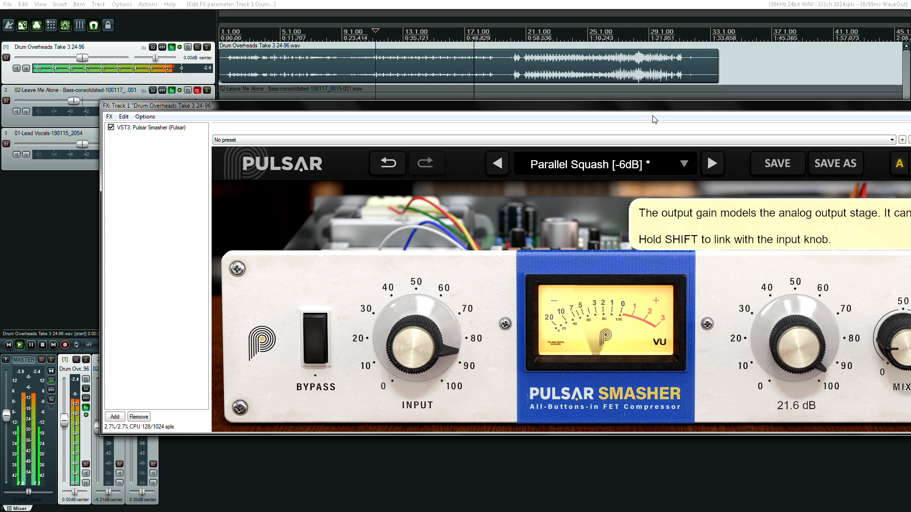
pyautogui.moveTo(655, 112); pyautogui.dragTo(547, 101)
# Step: Lower the drum compressor's mix to below 10 % and set its output gain to 14.6 dB
pyautogui.moveTo(799, 337)
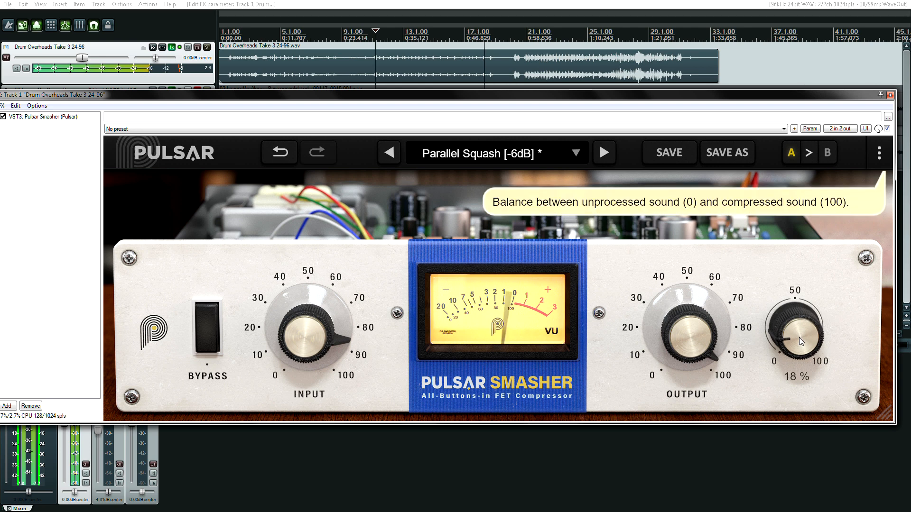
pyautogui.scroll(-1, 798, 342)
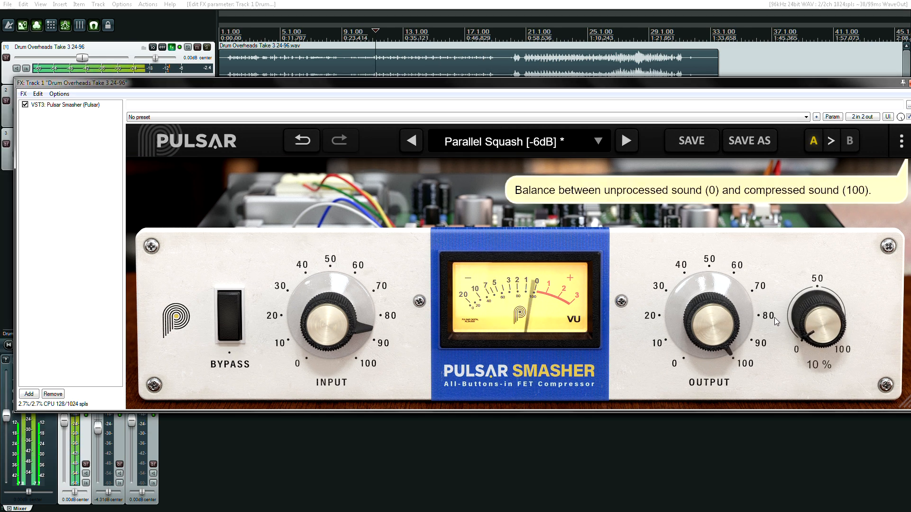
pyautogui.moveTo(747, 299)
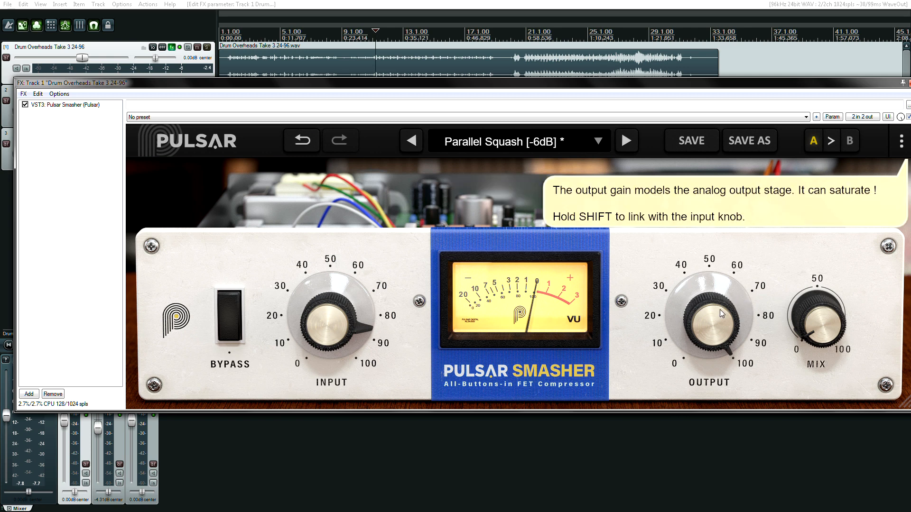
pyautogui.moveTo(719, 310); pyautogui.dragTo(721, 359)
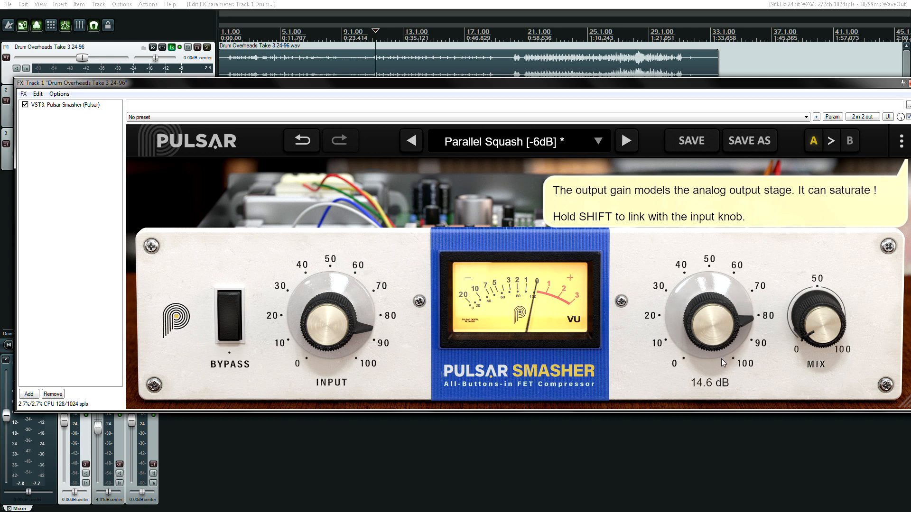
pyautogui.moveTo(816, 340)
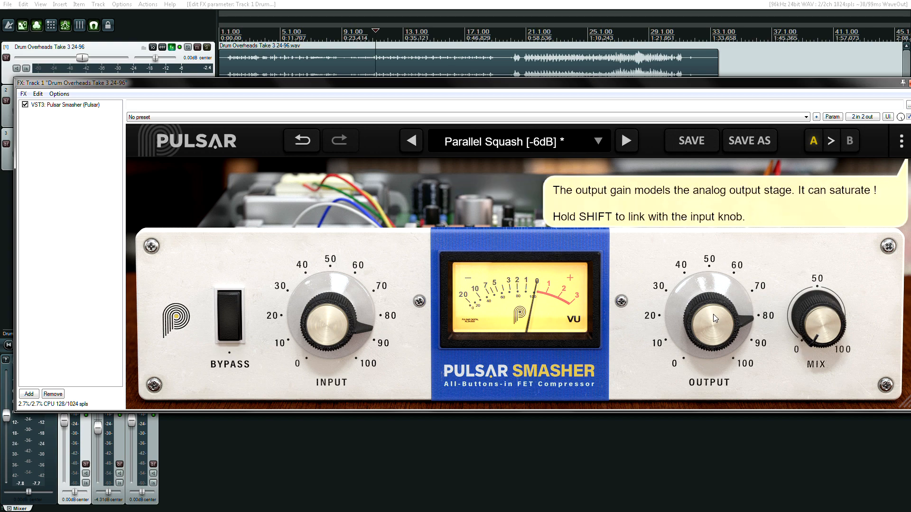
# Step: Leave full-screen mode and test the plug-in's interface scaling by shrinking it to 67 % and enlarging it to 200 %
pyautogui.press('F11')
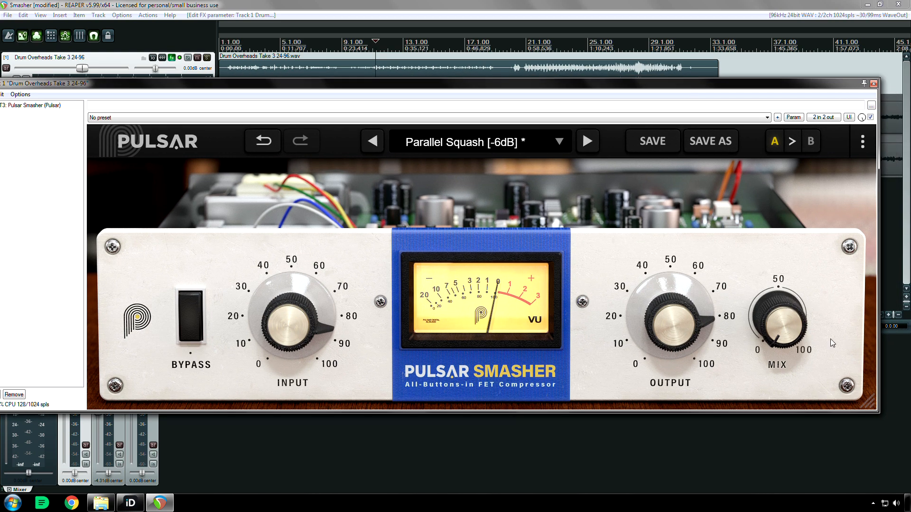
pyautogui.moveTo(868, 403); pyautogui.dragTo(362, 252)
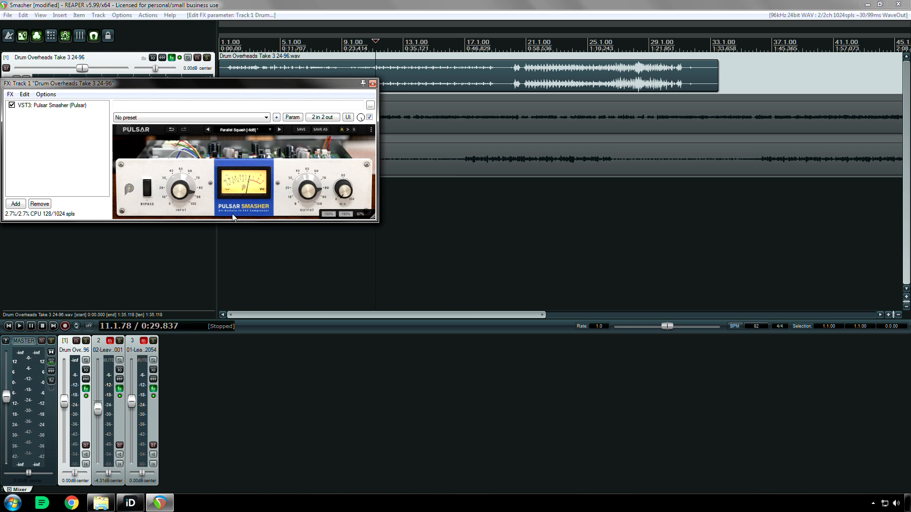
pyautogui.moveTo(373, 216); pyautogui.dragTo(906, 474)
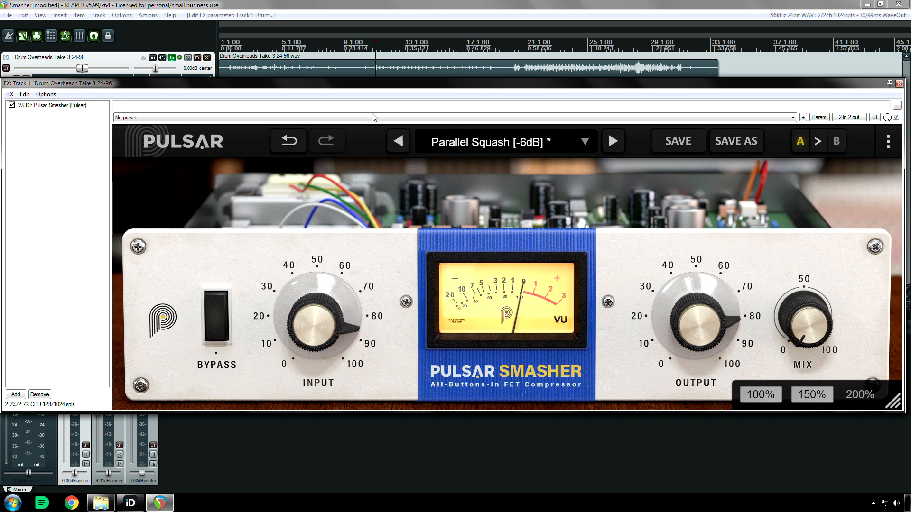
pyautogui.moveTo(350, 89); pyautogui.dragTo(287, 75)
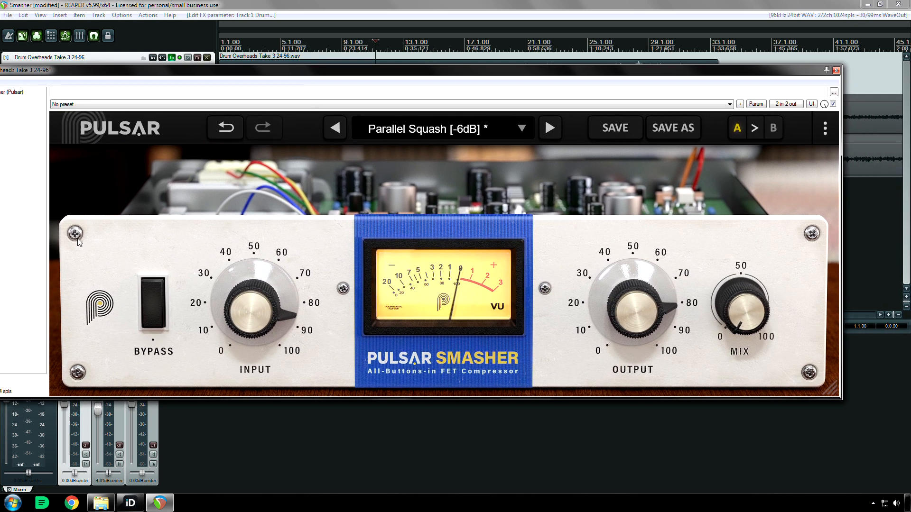
# Step: Close the drum plug-in window, unmute the bass track, mute the drum overheads, and open the bass track's compressor
pyautogui.click(836, 70)
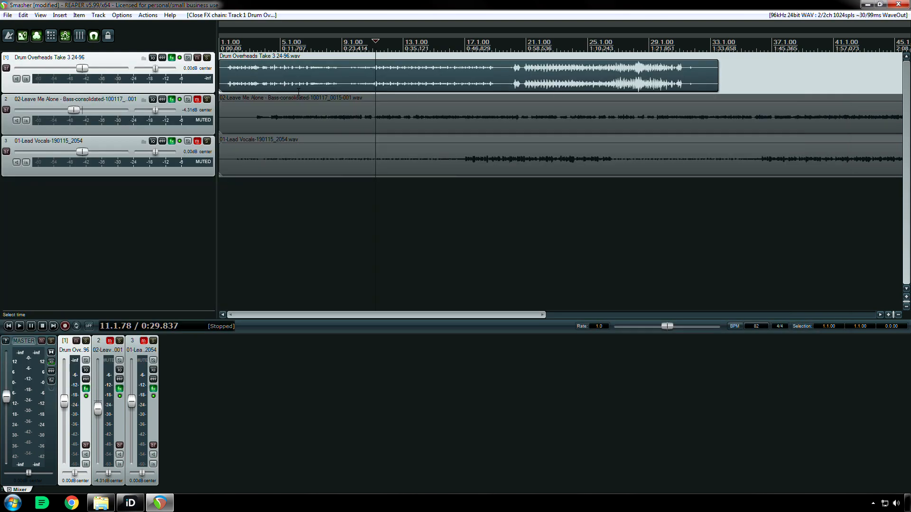
pyautogui.click(198, 100)
pyautogui.click(197, 57)
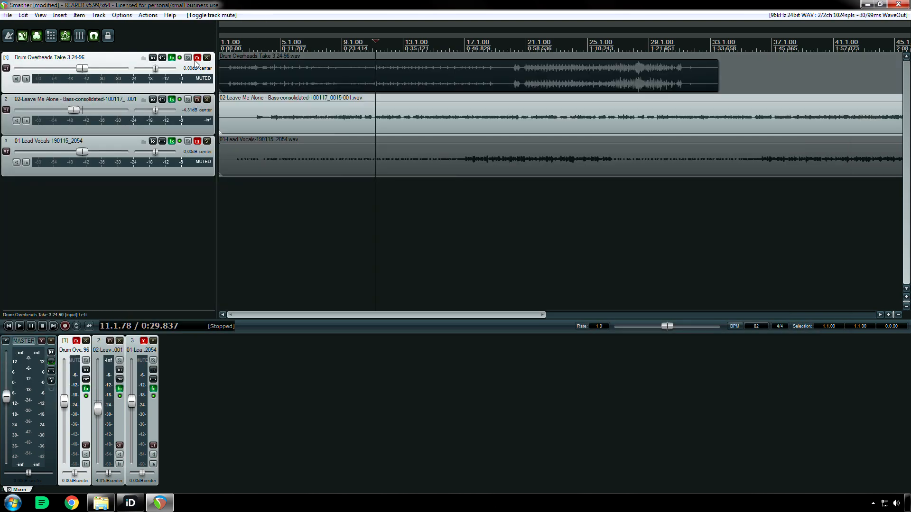
pyautogui.click(171, 101)
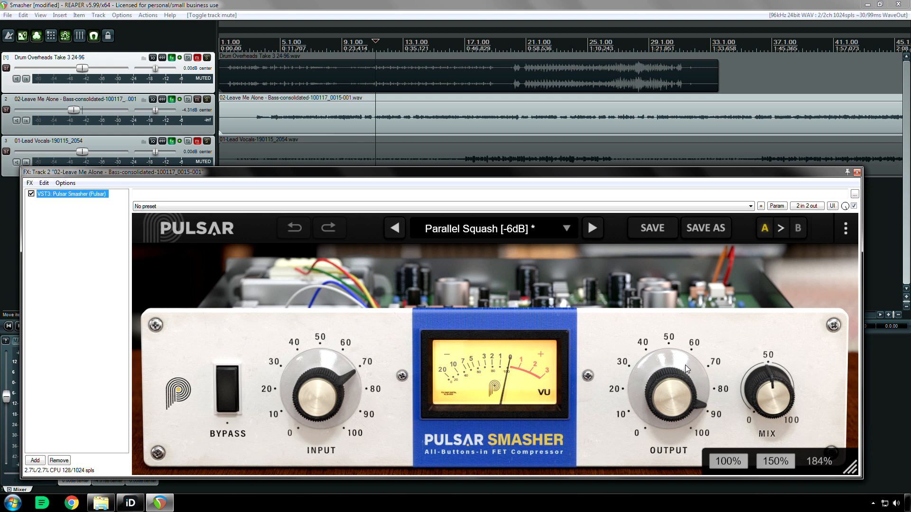
# Step: Lower the bass compressor's output gain to about 60 on the dial and play the bass with the plug-in bypassed
pyautogui.moveTo(681, 397); pyautogui.dragTo(664, 414)
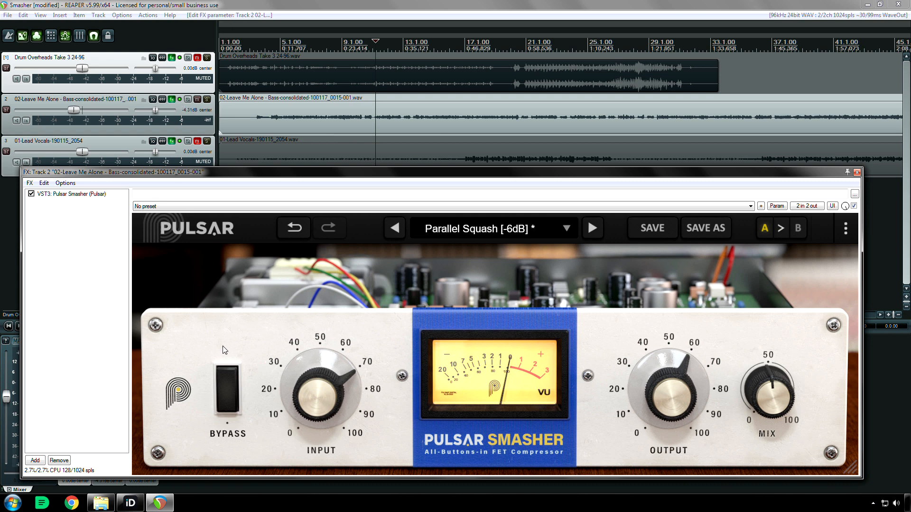
pyautogui.press('space')
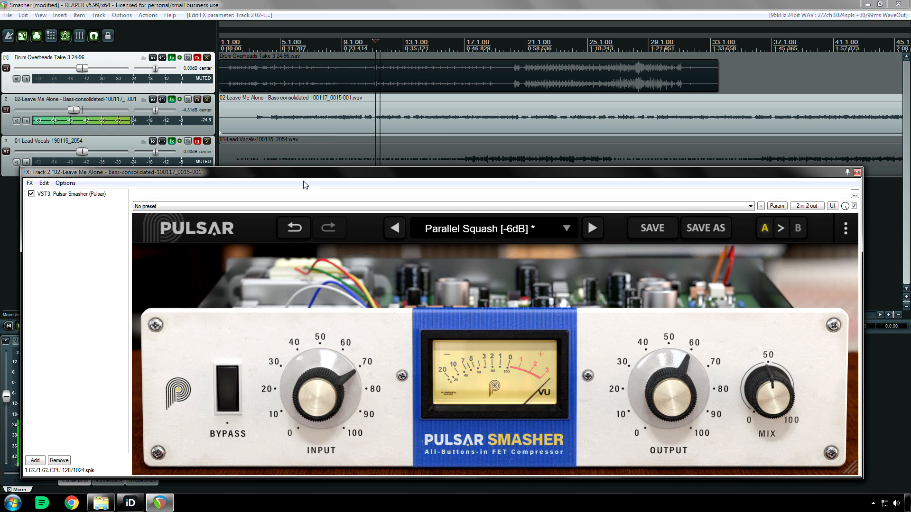
# Step: Play the bass with the compressor bypassed, re-enable the plug-in, and play the bass through it for comparison
pyautogui.moveTo(303, 178); pyautogui.dragTo(360, 70)
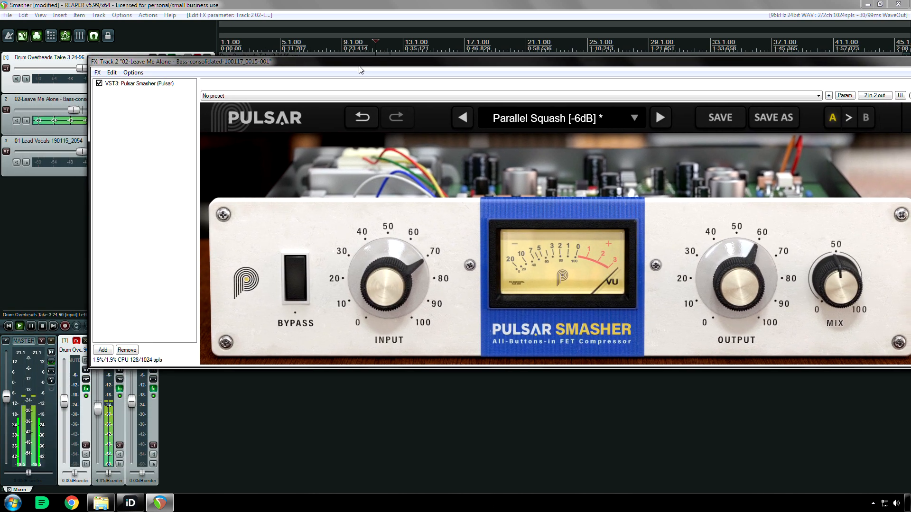
pyautogui.press('space')
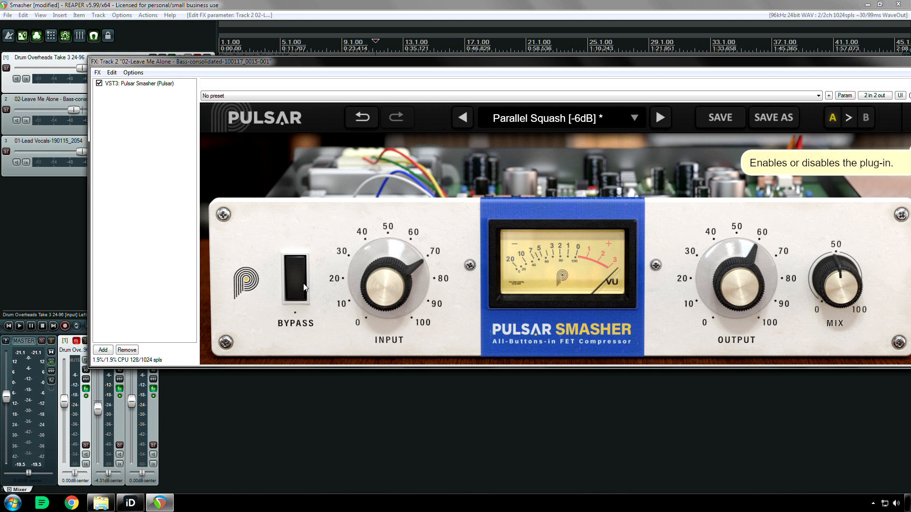
pyautogui.press('space')
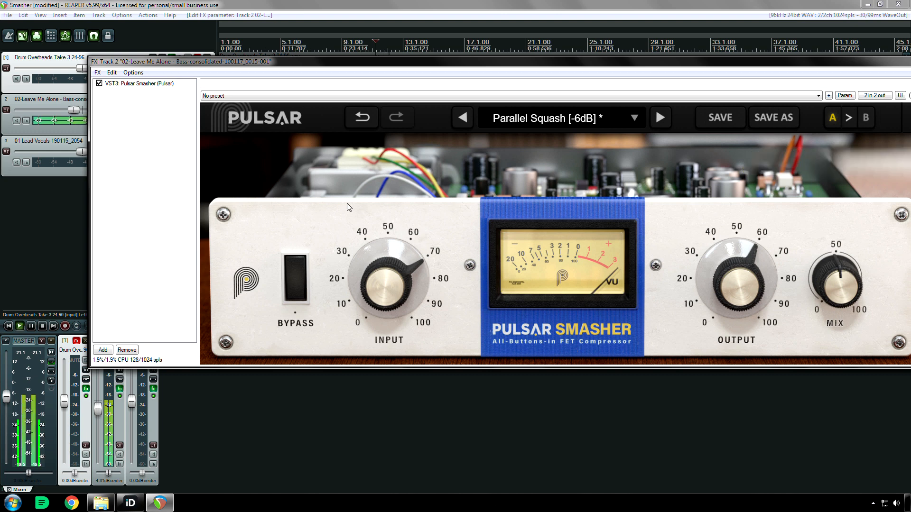
pyautogui.press('space')
pyautogui.press('space')
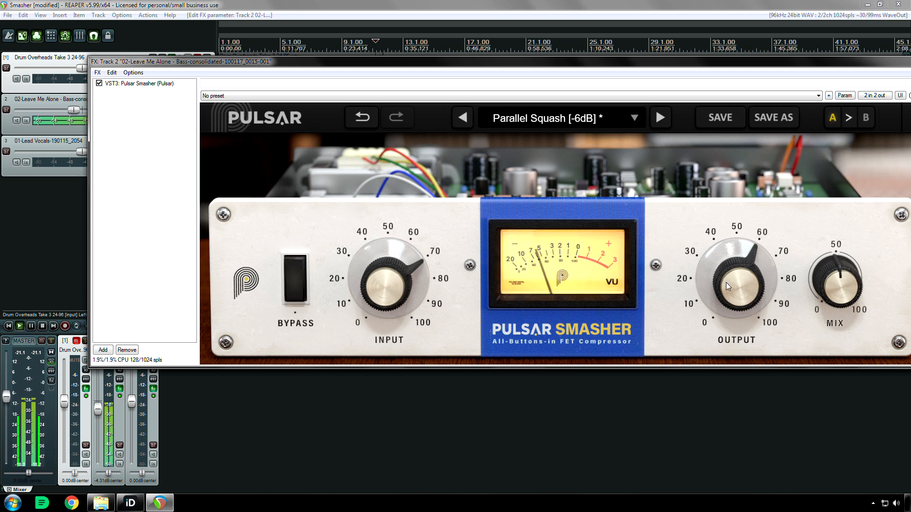
# Step: Raise the bass compressor's output gain to about 90 on the dial and its mix to 100, and audition the bass
pyautogui.moveTo(732, 287); pyautogui.dragTo(742, 261)
pyautogui.scroll(2, 739, 264)
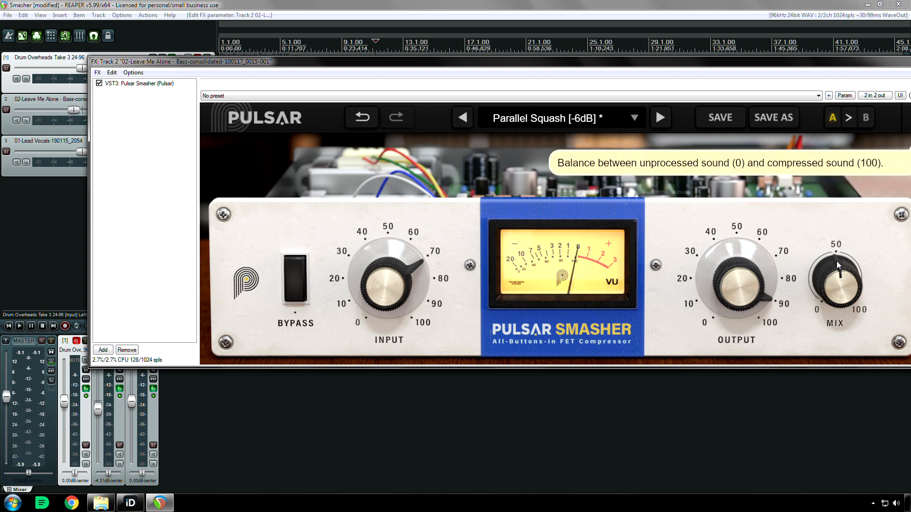
pyautogui.moveTo(844, 292); pyautogui.dragTo(810, 168)
pyautogui.press('space')
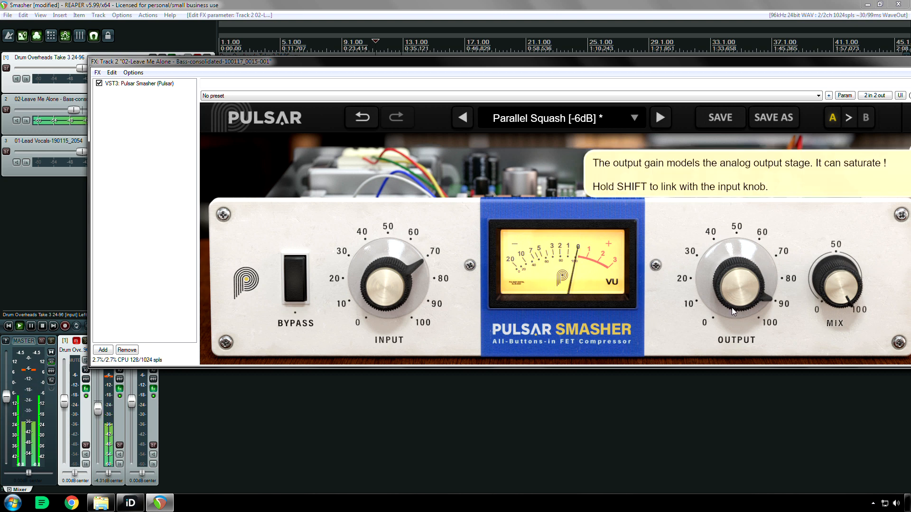
pyautogui.press('space')
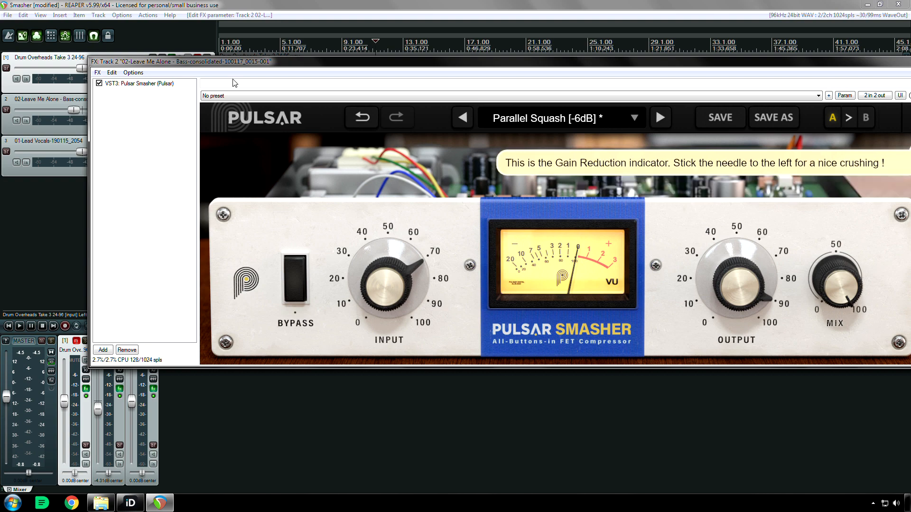
# Step: Close the bass plug-in window, mute the bass track, and unmute the lead vocals with the cursor just before bar 17
pyautogui.moveTo(717, 62); pyautogui.dragTo(576, 182)
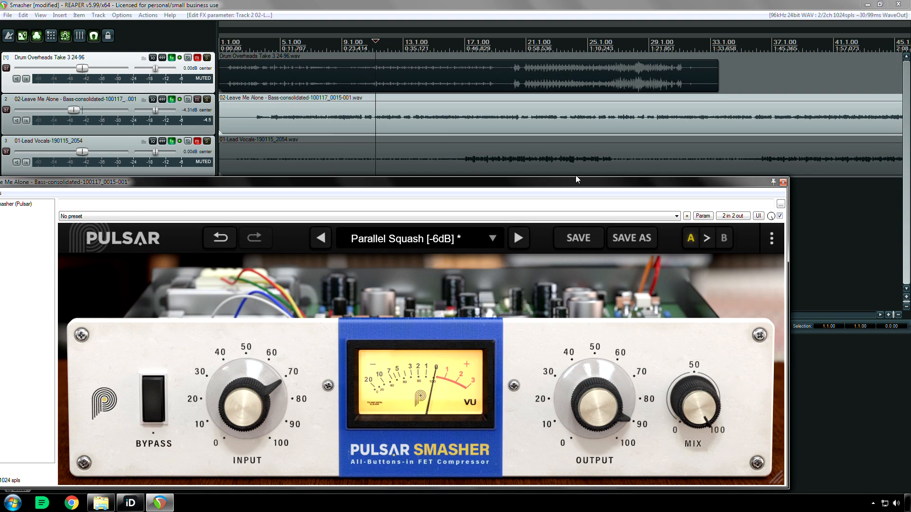
pyautogui.click(782, 182)
pyautogui.click(208, 163)
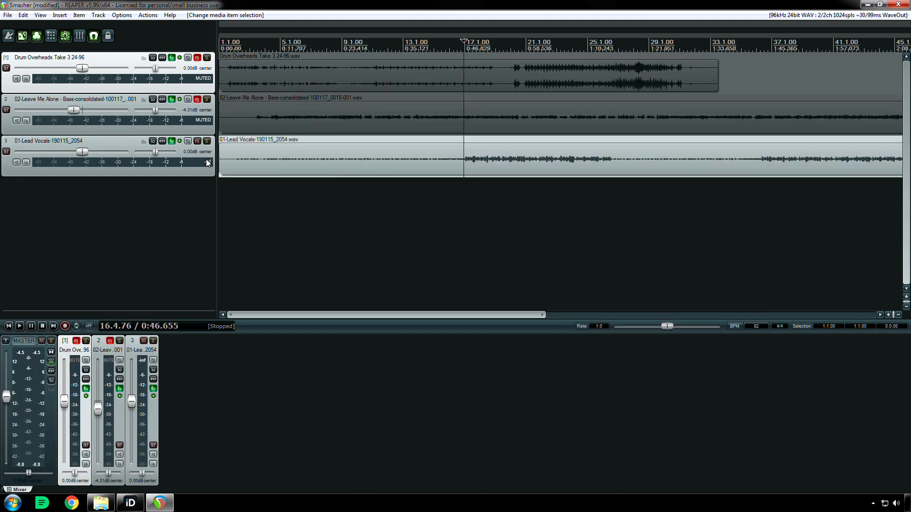
# Step: Open the lead vocals track's compressor, enlarge its interface to 200 %, and reposition its window to show all controls
pyautogui.hotkey('shift', 'f')
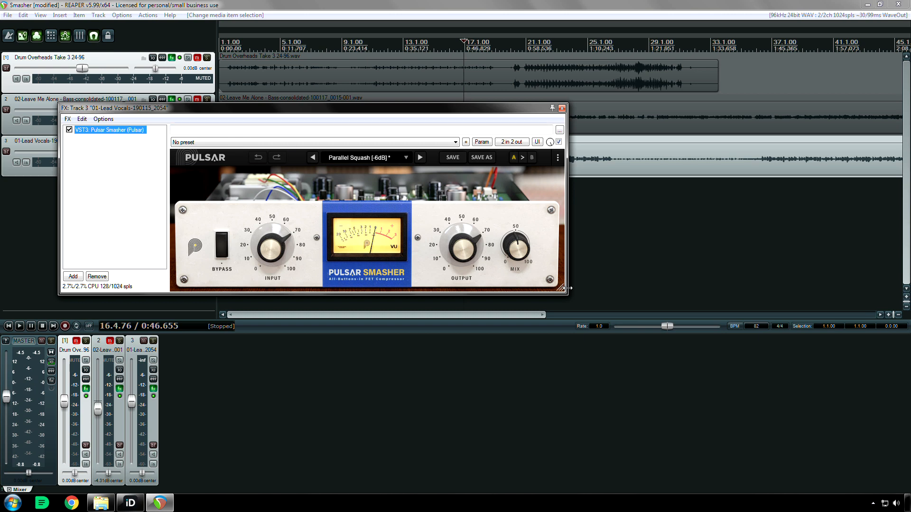
pyautogui.moveTo(564, 291); pyautogui.dragTo(894, 417)
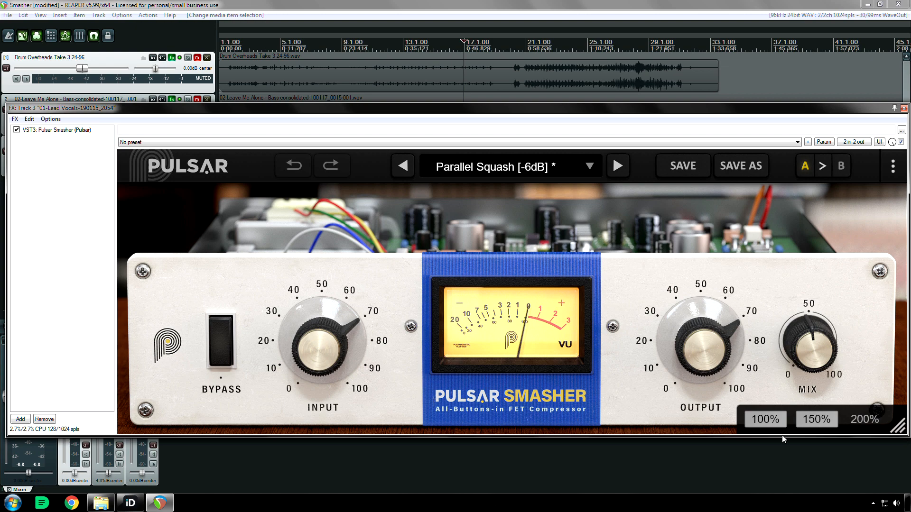
pyautogui.moveTo(395, 112); pyautogui.dragTo(448, 118)
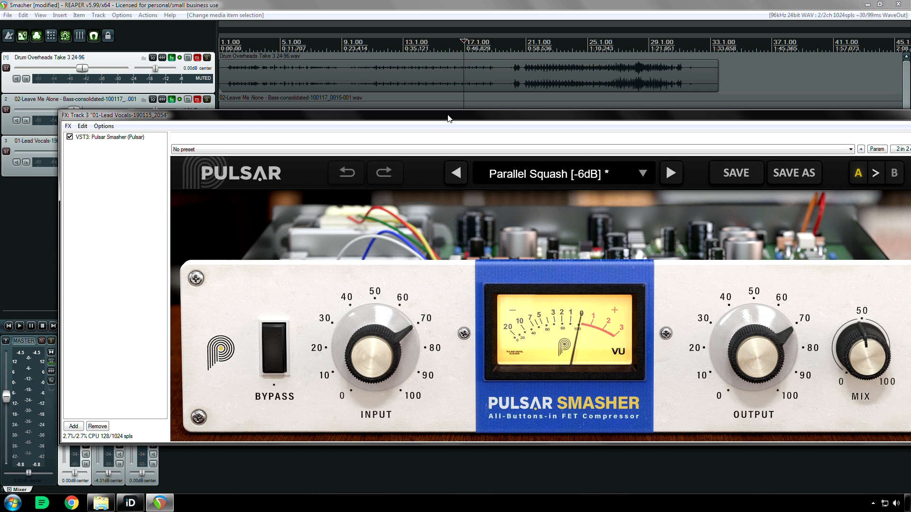
pyautogui.moveTo(448, 118); pyautogui.dragTo(378, 82)
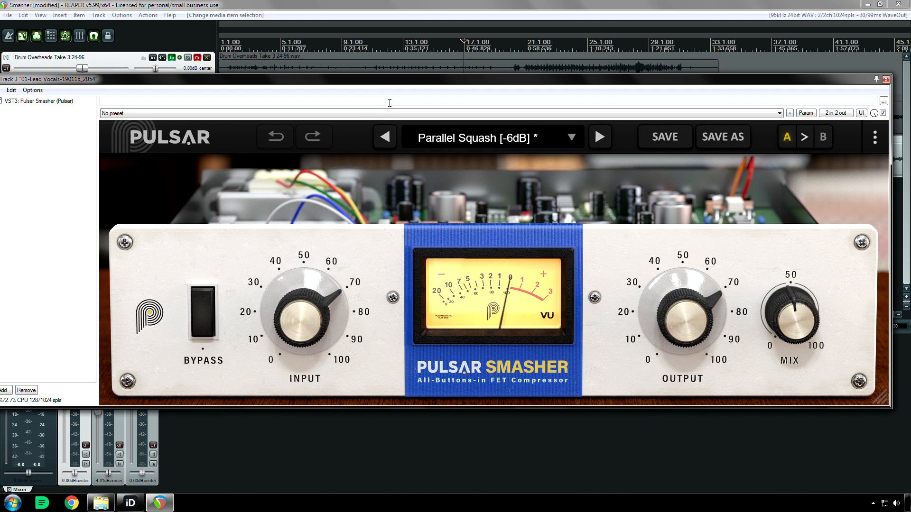
pyautogui.moveTo(410, 85)
pyautogui.mouseDown()
pyautogui.moveTo(471, 80)
pyautogui.moveTo(405, 78)
pyautogui.moveTo(426, 84)
pyautogui.mouseUp()
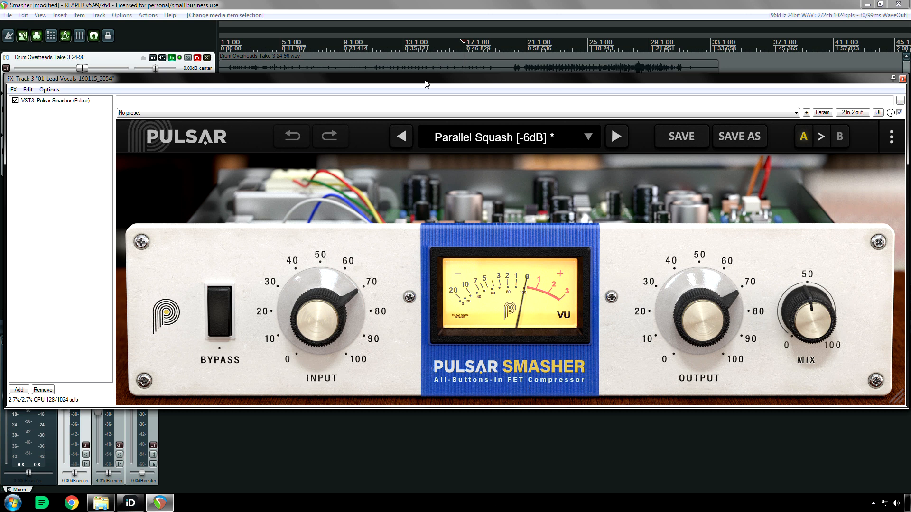
# Step: Bypass the lead vocals compressor and play the unprocessed vocals
pyautogui.moveTo(511, 290)
pyautogui.moveTo(229, 84); pyautogui.dragTo(286, 105)
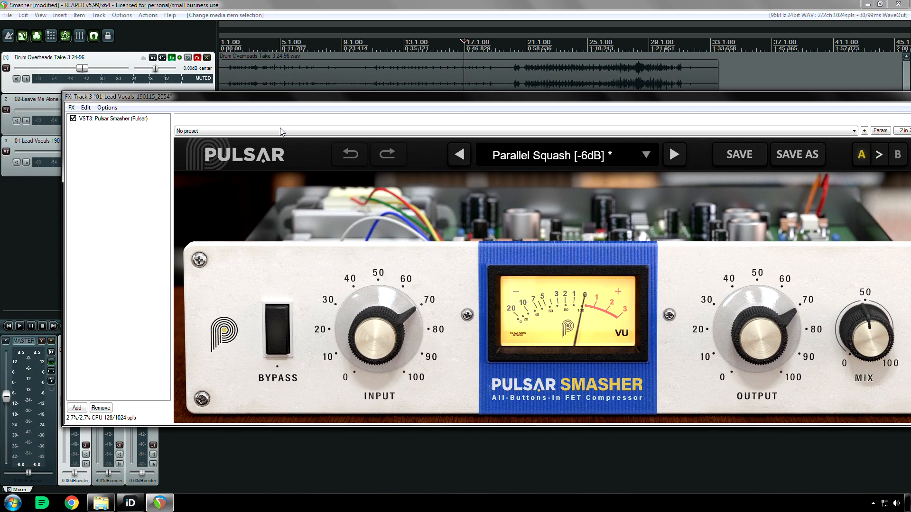
pyautogui.click(284, 323)
pyautogui.moveTo(341, 105); pyautogui.dragTo(382, 56)
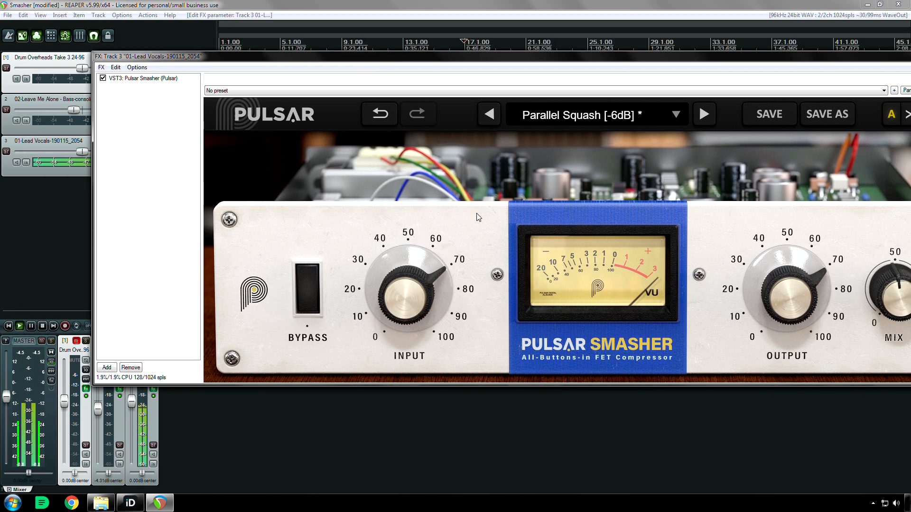
pyautogui.moveTo(409, 312)
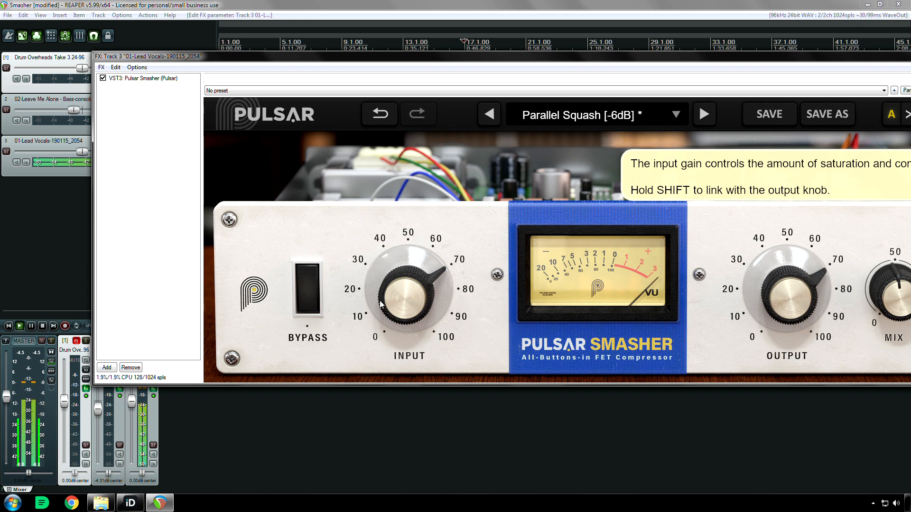
# Step: Re-enable the lead vocals compressor and play the vocals through it
pyautogui.moveTo(607, 61); pyautogui.dragTo(492, 64)
pyautogui.moveTo(281, 299)
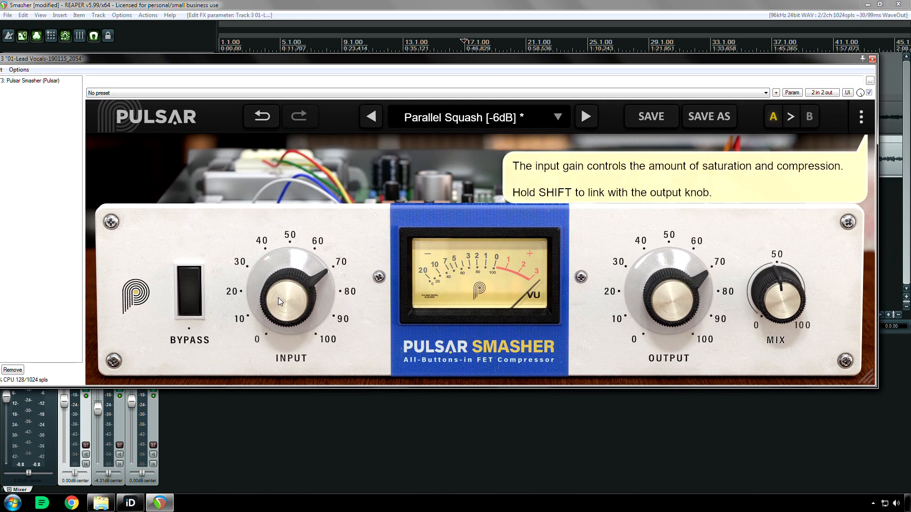
pyautogui.moveTo(195, 296)
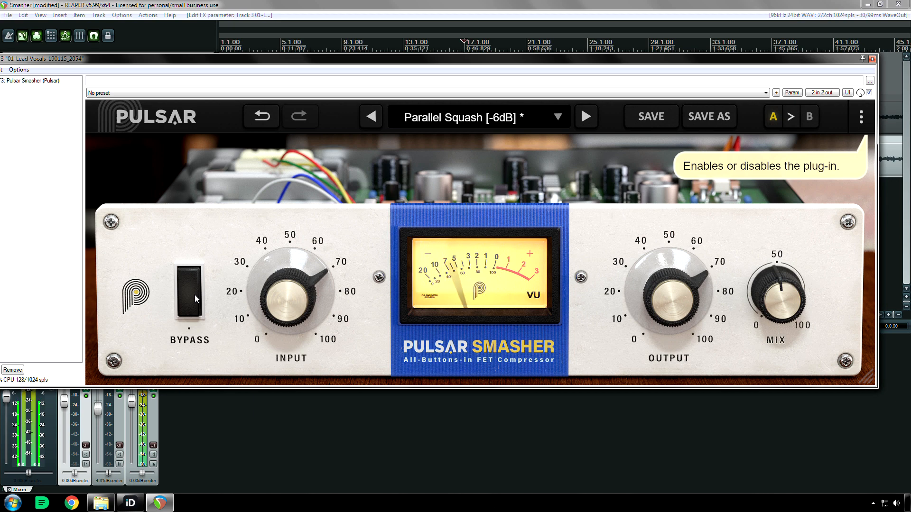
# Step: Raise the lead vocals compressor's output gain to 18.7 dB during playback
pyautogui.moveTo(190, 61); pyautogui.dragTo(265, 47)
pyautogui.moveTo(754, 253)
pyautogui.moveTo(754, 252); pyautogui.dragTo(757, 224)
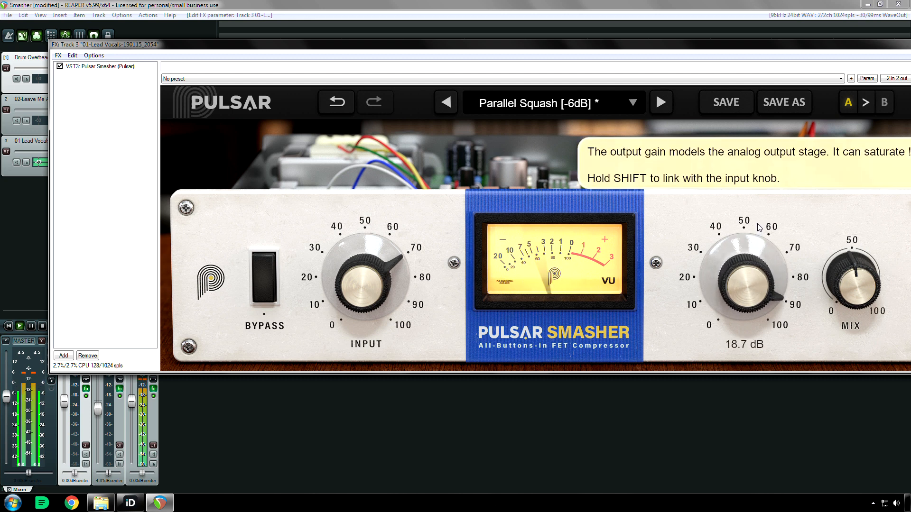